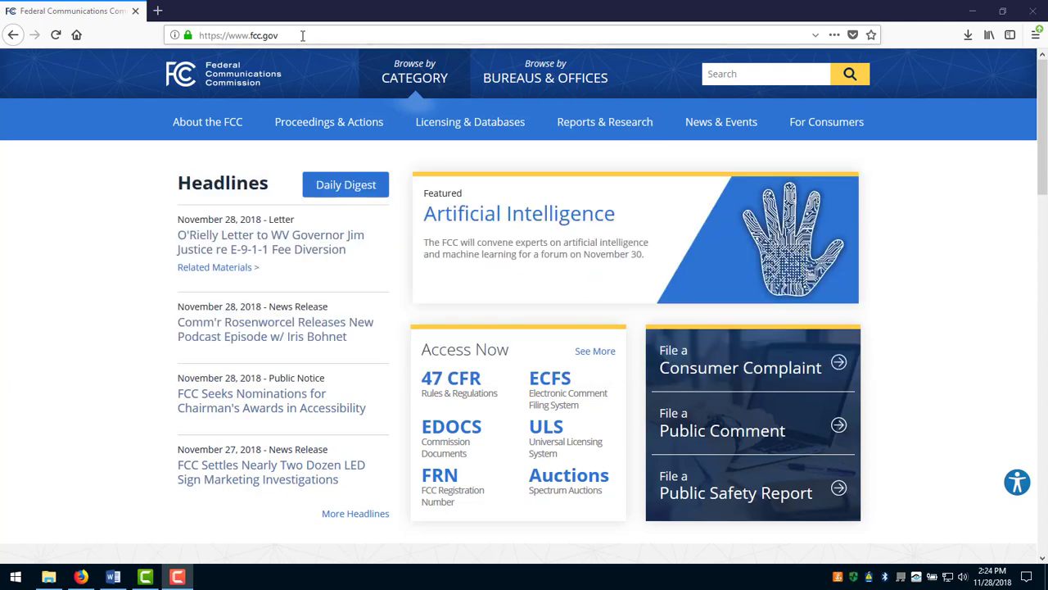
# Load fcc.gov/uls in Firefox and scroll down the Universal Licensing System page.
pyautogui.click(302, 35)
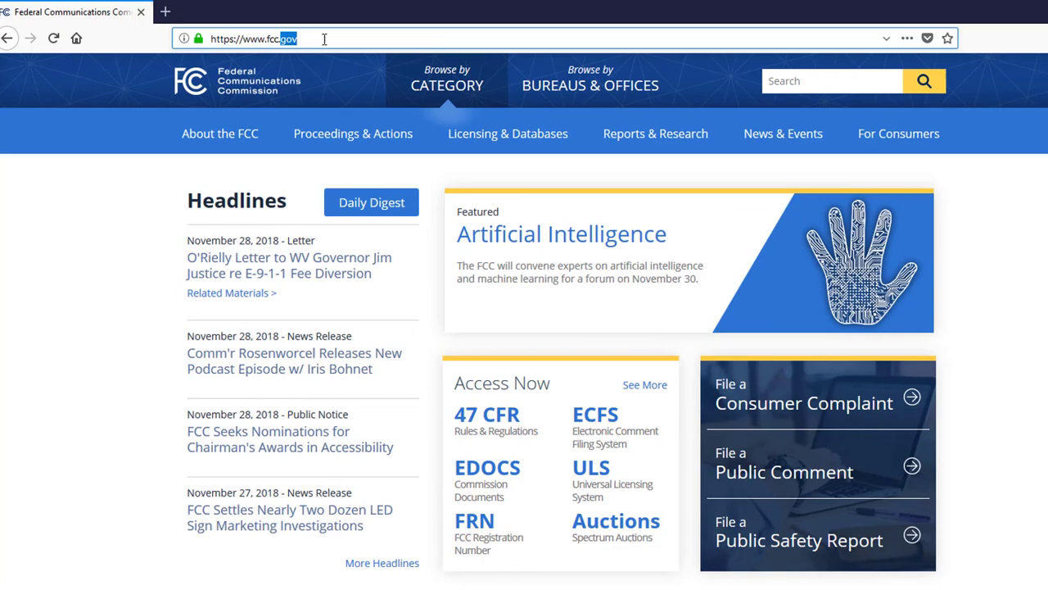
pyautogui.write('fcc.gov')
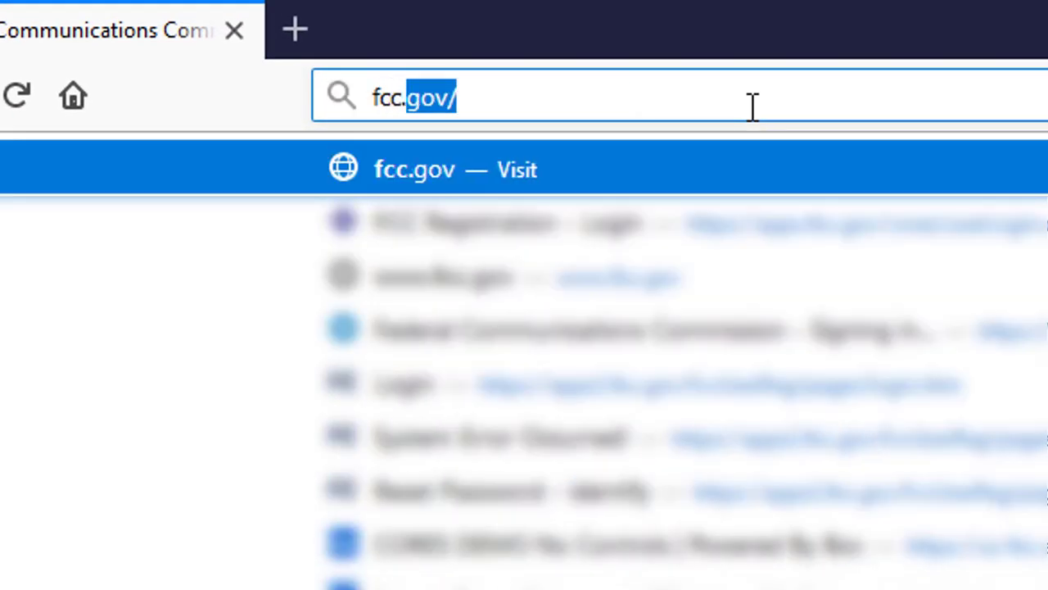
pyautogui.write('/uls')
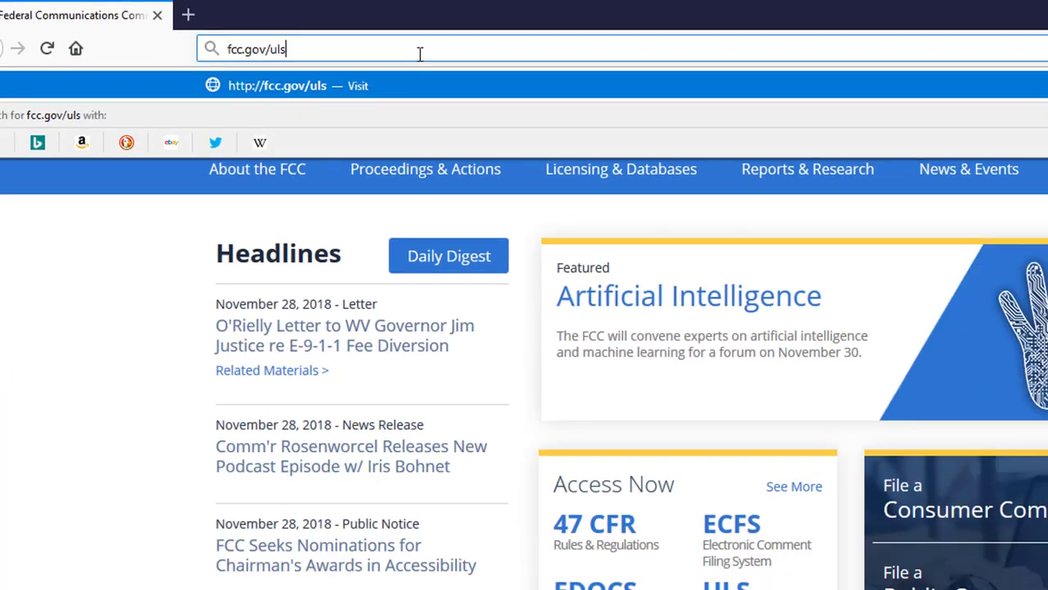
pyautogui.press('Return')
pyautogui.scroll(-1, 414, 214)
pyautogui.scroll(-3, 415, 214)
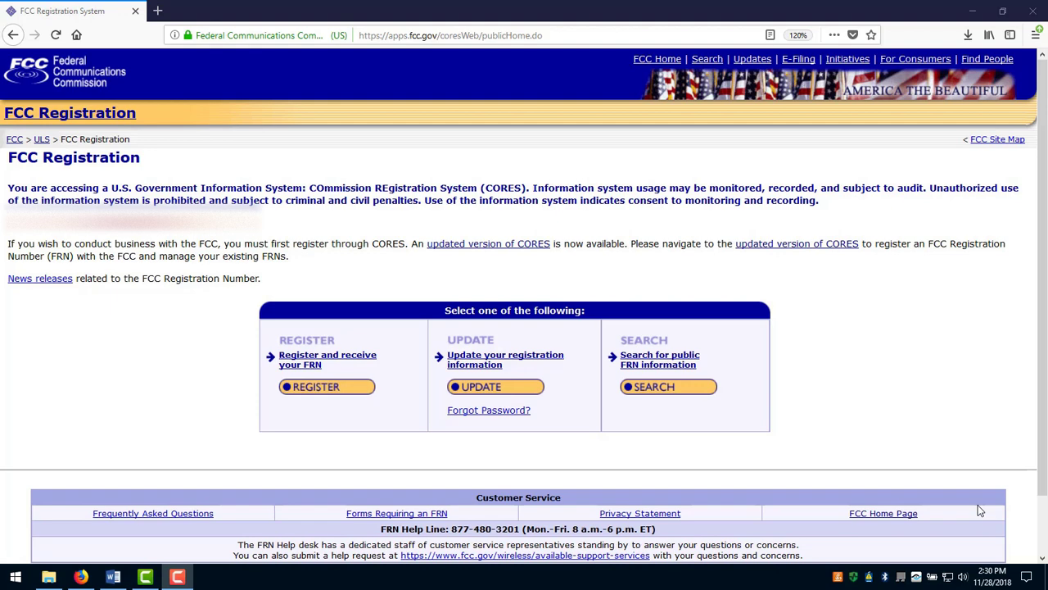
# Open the updated CORES account form and enter the username e-mail and account password.
pyautogui.click(465, 246)
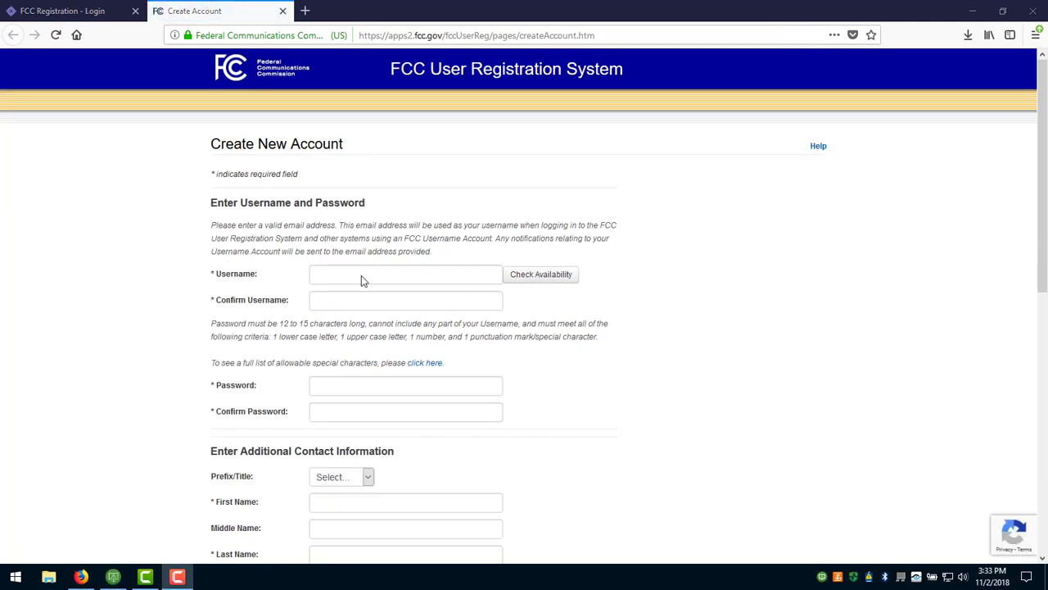
pyautogui.click(366, 282)
pyautogui.press('Tab')
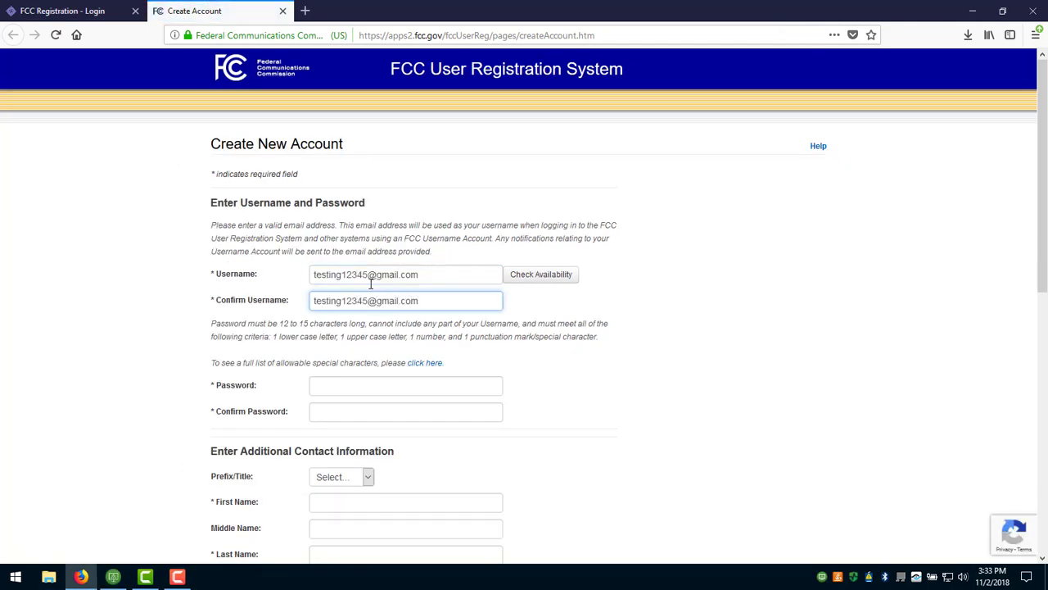
pyautogui.press('Tab')
pyautogui.write('***************')
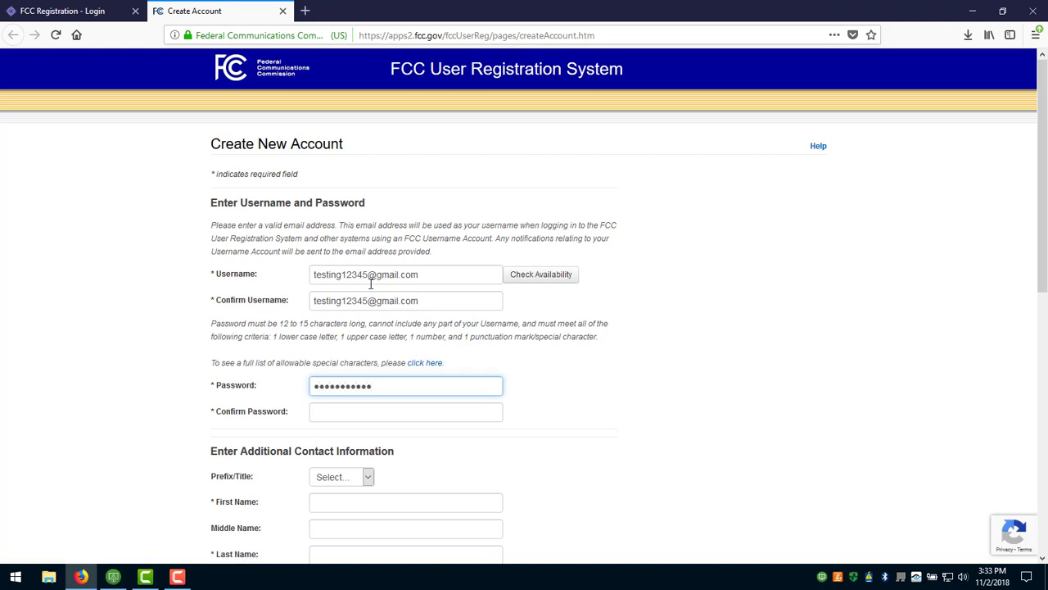
pyautogui.press('Tab')
pyautogui.write('***************')
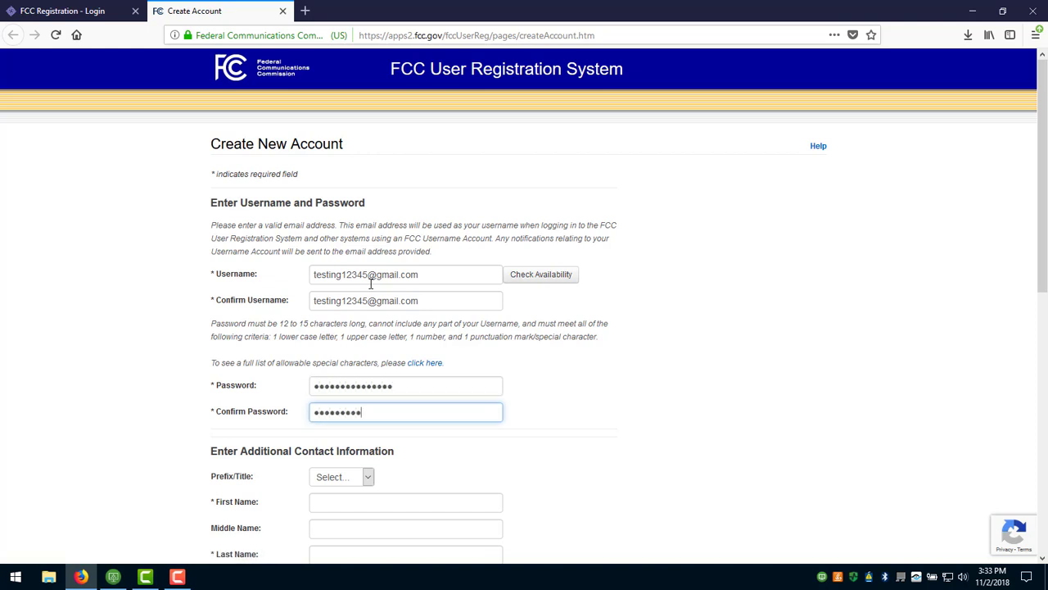
pyautogui.press('Tab')
# Fill in the account holder's name: prefix Mr, then first name, middle initial and last name.
pyautogui.scroll(-3, 466, 316)
pyautogui.click(340, 253)
pyautogui.click(344, 334)
pyautogui.press('Tab')
pyautogui.write('Jon')
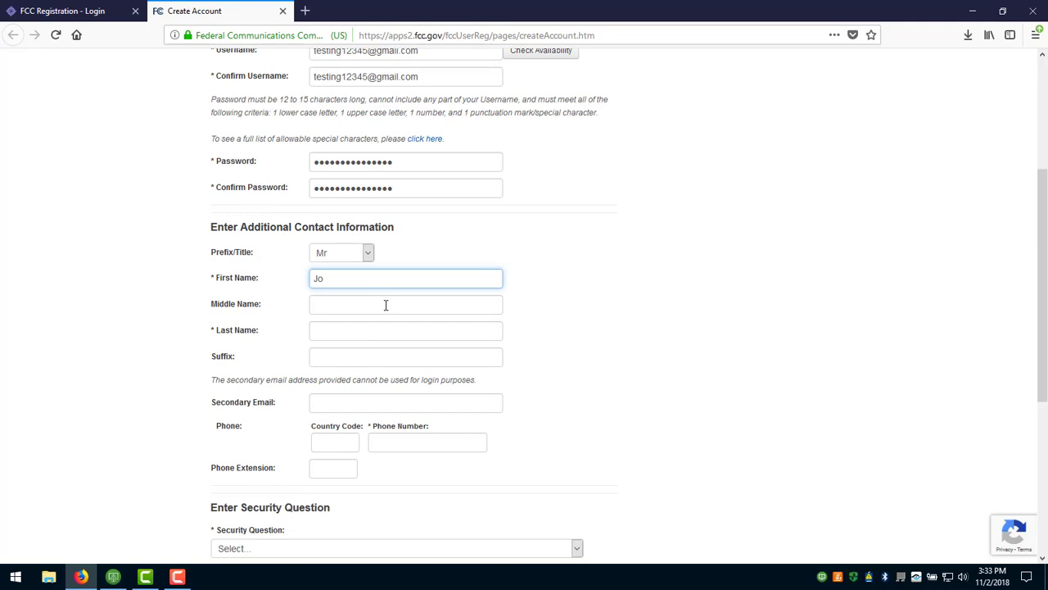
pyautogui.press('Tab')
pyautogui.write('E')
pyautogui.press('Tab')
pyautogui.write('Doe')
# Add a secondary e-mail, phone number and third-grade street security answer, then create the account and return to login.
pyautogui.scroll(-3, 372, 262)
pyautogui.click(369, 258)
pyautogui.write('Backupemail@12345.com')
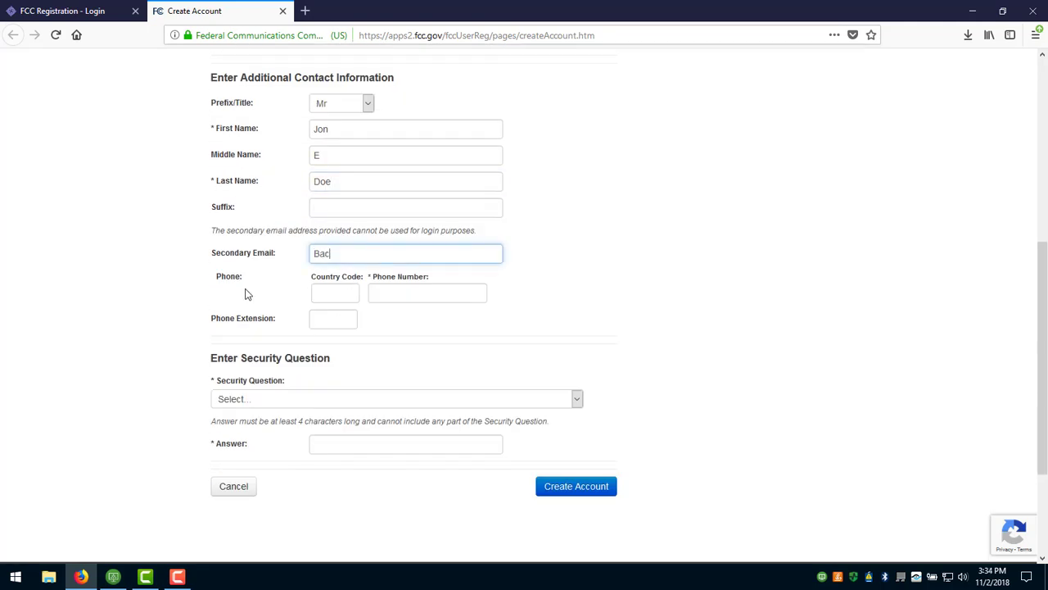
pyautogui.click(416, 295)
pyautogui.write('(717)777-7777')
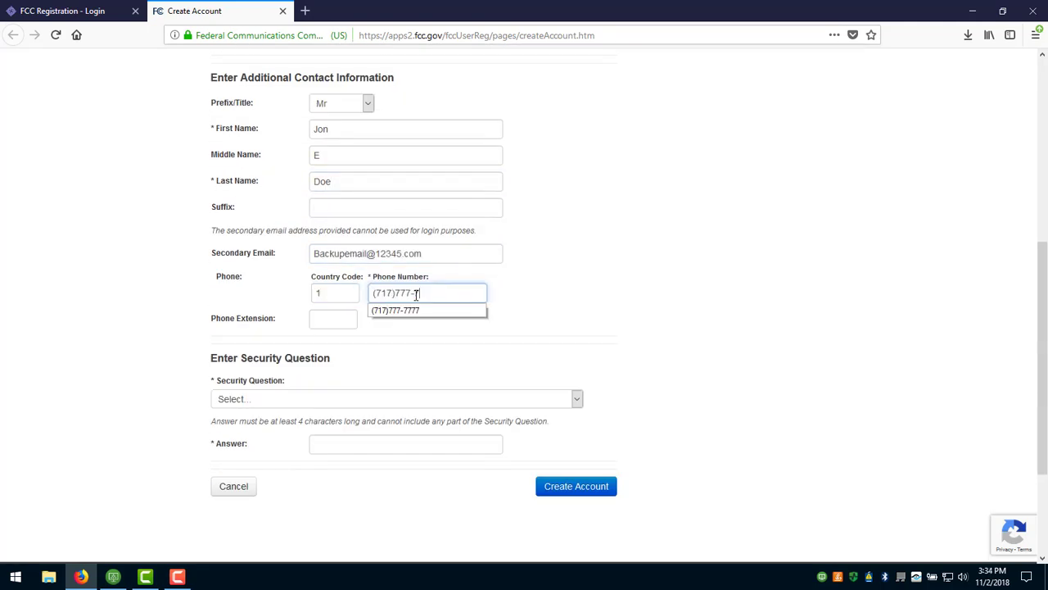
pyautogui.click(316, 399)
pyautogui.click(352, 155)
pyautogui.click(368, 442)
pyautogui.write('Long St')
pyautogui.click(571, 487)
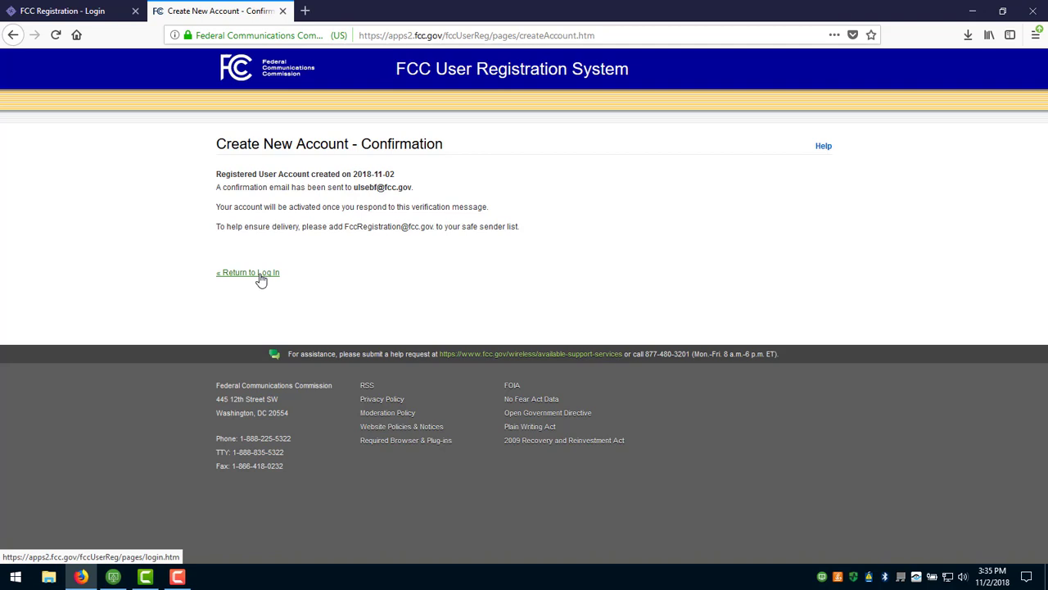
pyautogui.click(261, 279)
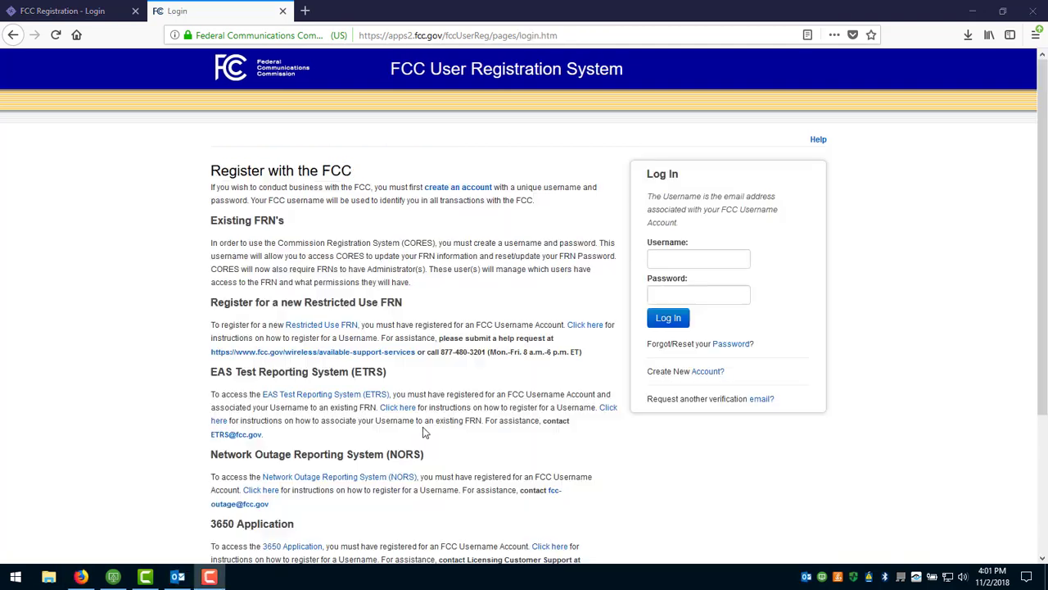
# Follow the link in the FCC Account Request Verification email in Outlook, then continue to CORES.
pyautogui.click(177, 577)
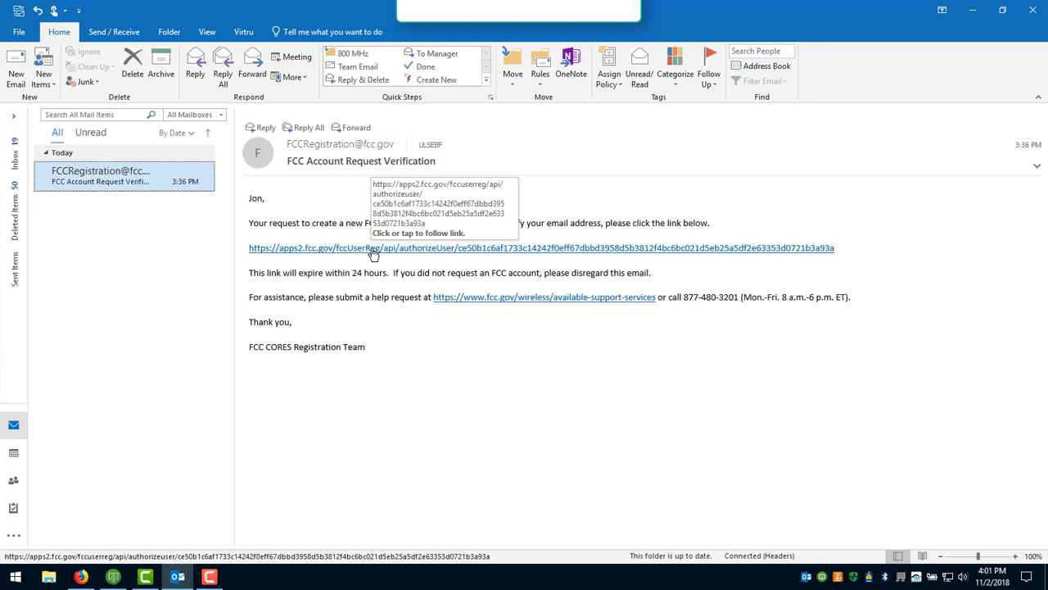
pyautogui.click(373, 252)
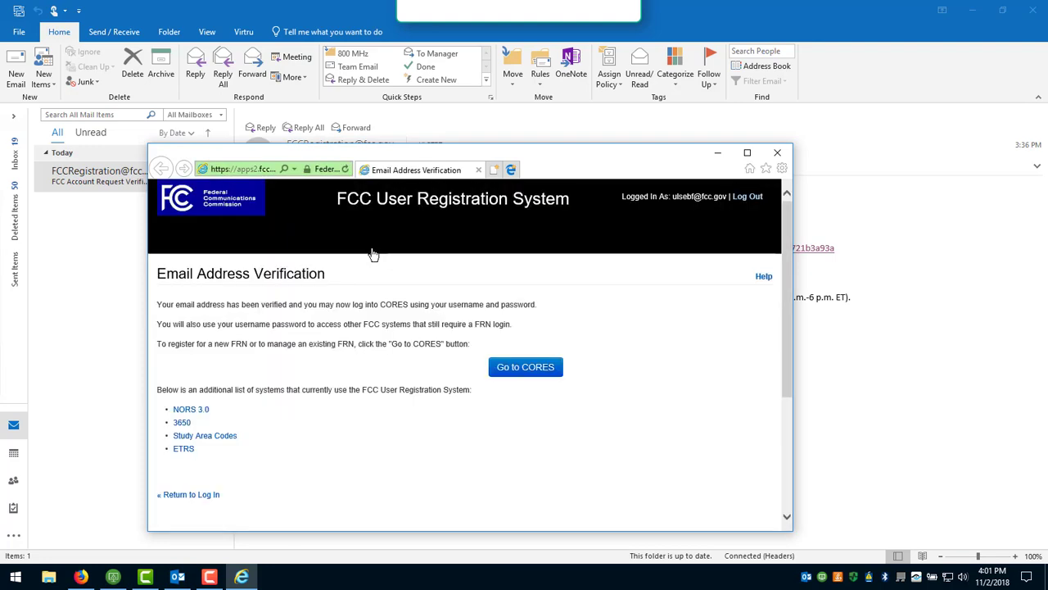
pyautogui.click(526, 370)
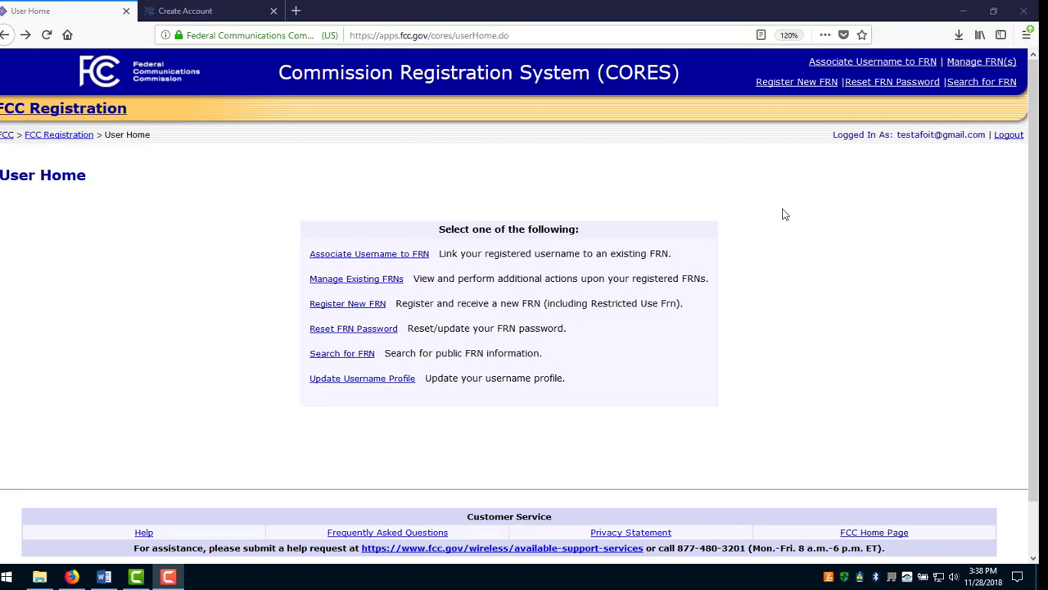
# Start a new FRN registration as an individual with a US address, choosing standard CORES FRN Registration.
pyautogui.click(363, 305)
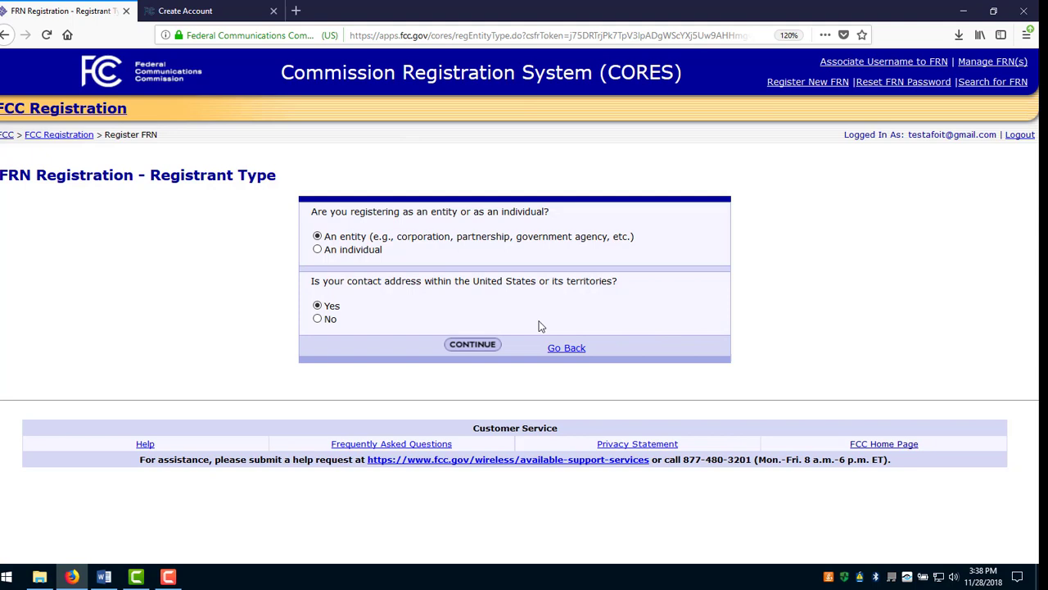
pyautogui.click(318, 249)
pyautogui.click(318, 305)
pyautogui.click(472, 345)
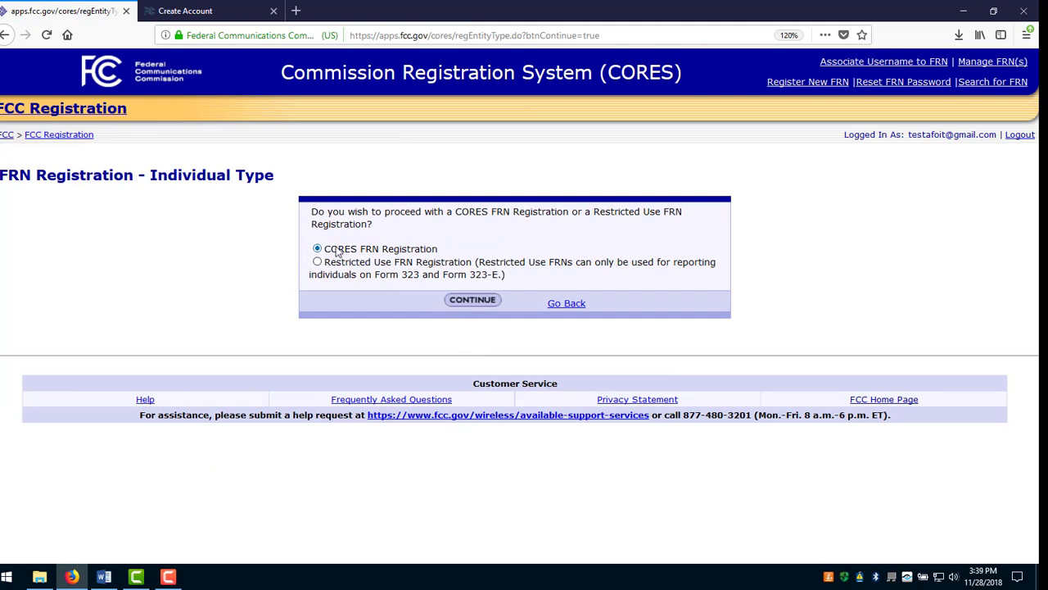
pyautogui.click(461, 303)
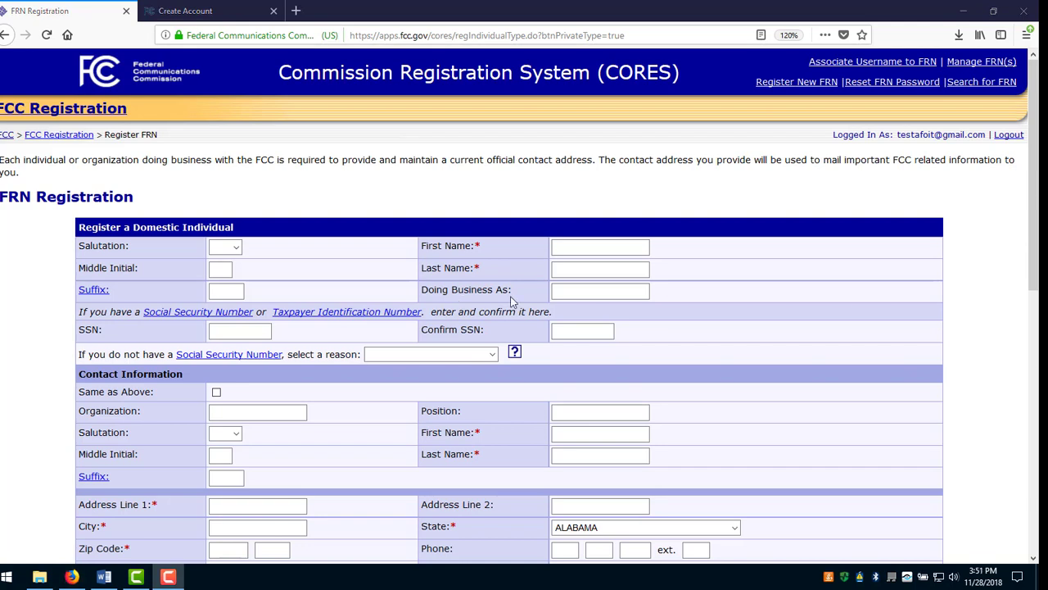
# Enter the registrant's first name, last name and SSN, and reuse the name for the contact details.
pyautogui.click(481, 250)
pyautogui.press('Tab')
pyautogui.press('Tab')
pyautogui.press('Tab')
pyautogui.press('Tab')
pyautogui.press('Tab')
pyautogui.click(257, 332)
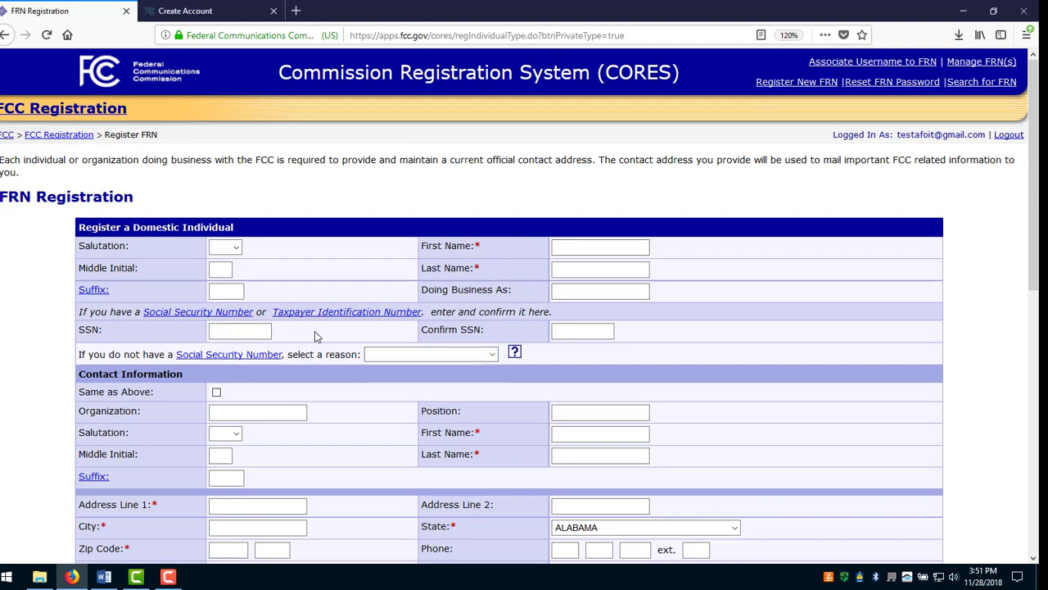
pyautogui.click(585, 247)
pyautogui.write('Jay')
pyautogui.press('Tab')
pyautogui.write('Doe')
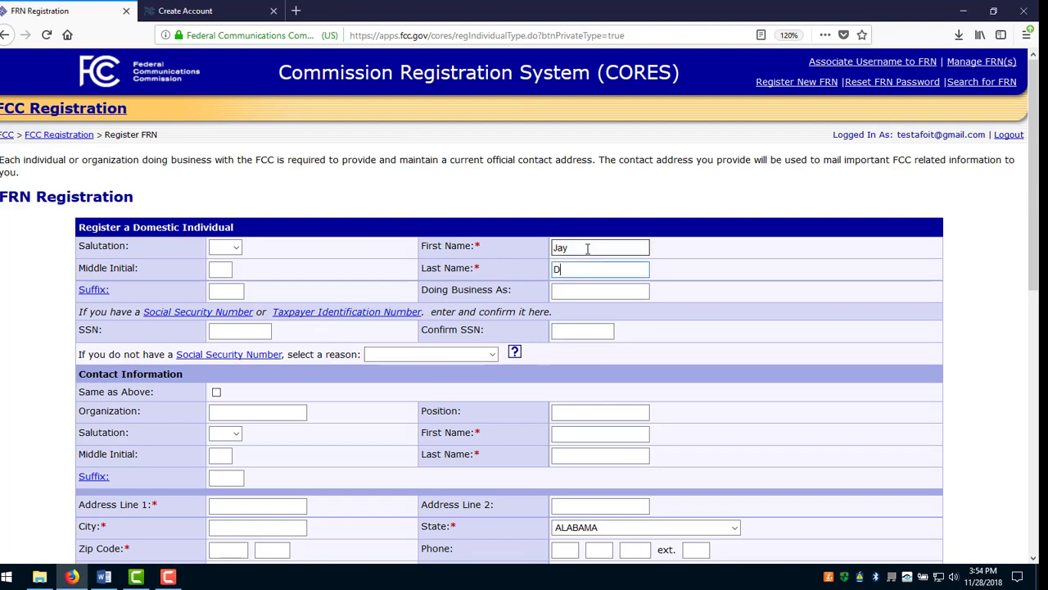
pyautogui.click(216, 392)
pyautogui.scroll(-5, 524, 327)
# Enter the street address, city, zip, state Pennsylvania and contact e-mail, then submit the registration.
pyautogui.click(257, 234)
pyautogui.write('123 Fairlane')
pyautogui.press('Tab')
pyautogui.write('Gettysburg')
pyautogui.press('Tab')
pyautogui.write('17352')
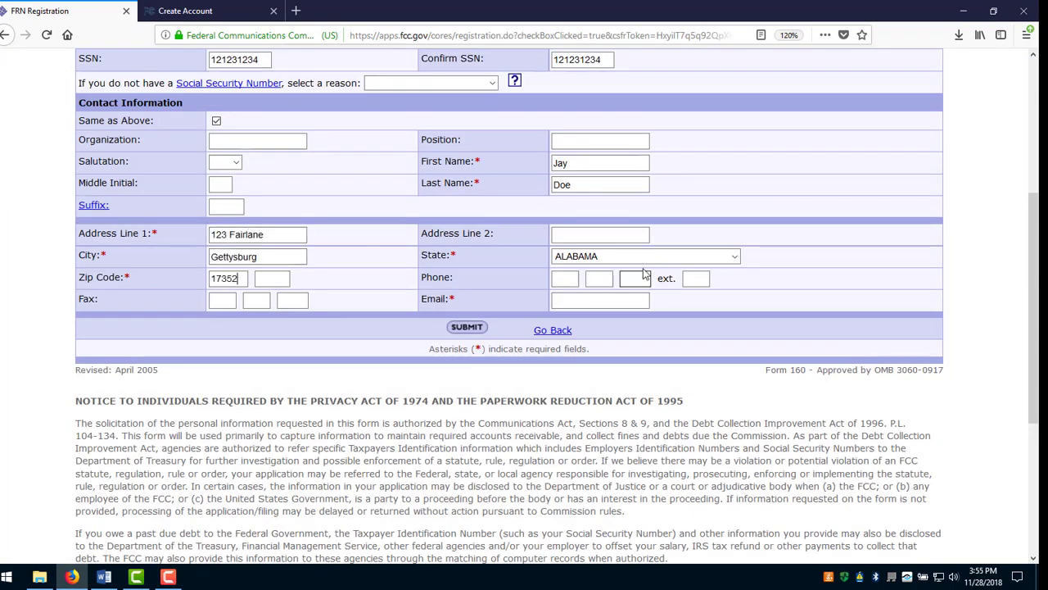
pyautogui.click(646, 256)
pyautogui.click(599, 300)
pyautogui.click(466, 327)
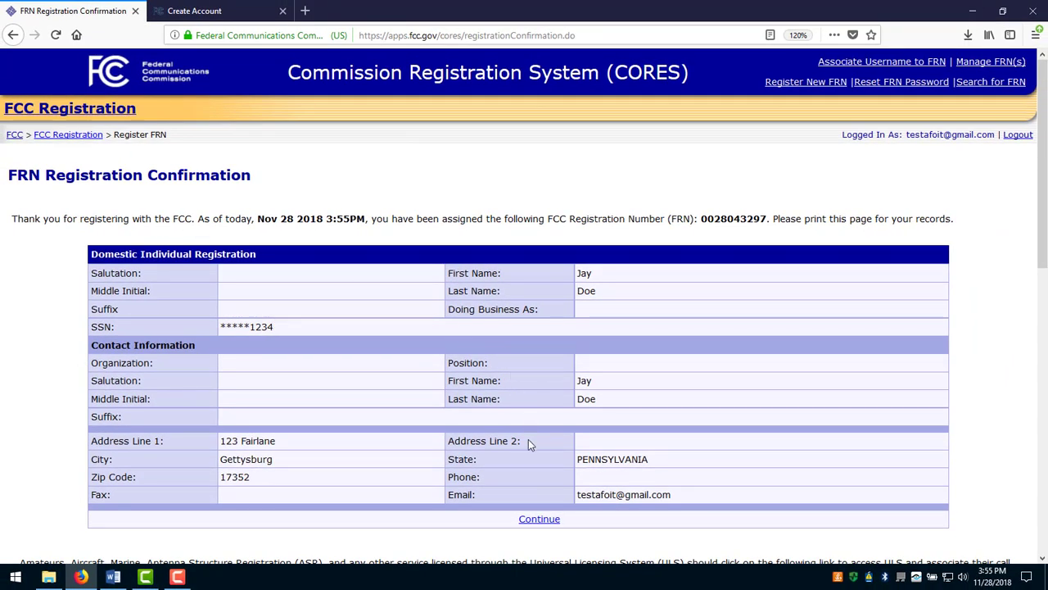
# Go to Manage Existing FRNs, open the Manage FRNs table, and select the new FRN number.
pyautogui.click(530, 520)
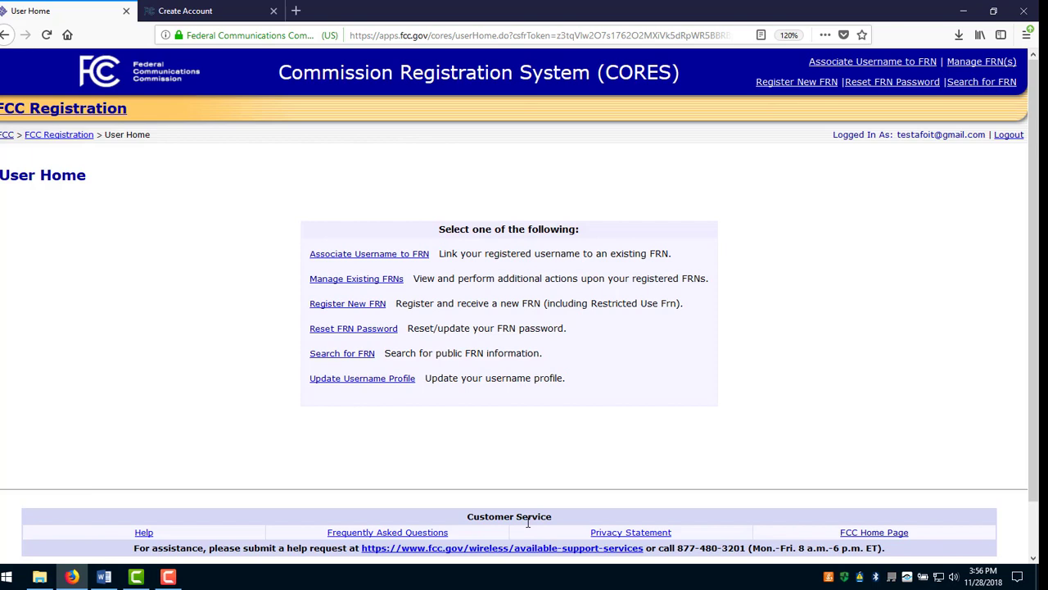
pyautogui.click(357, 279)
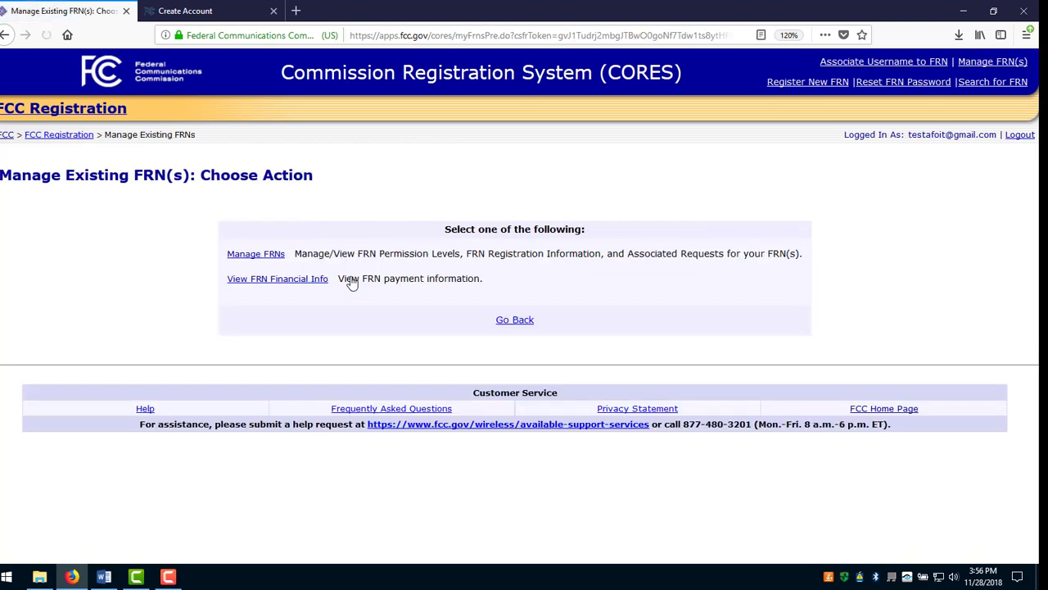
pyautogui.click(263, 256)
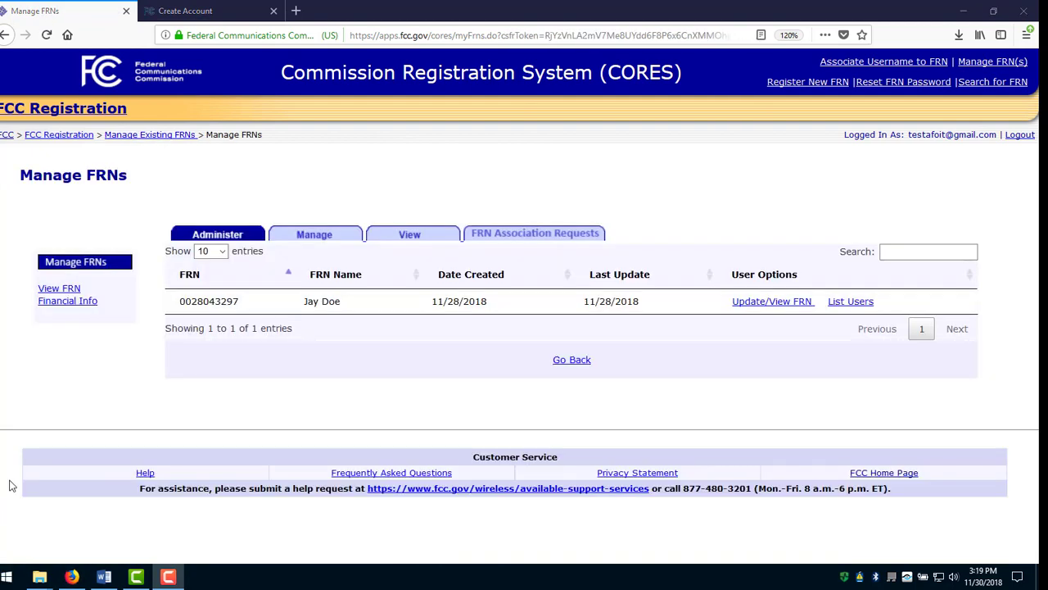
pyautogui.moveTo(246, 302); pyautogui.dragTo(167, 314)
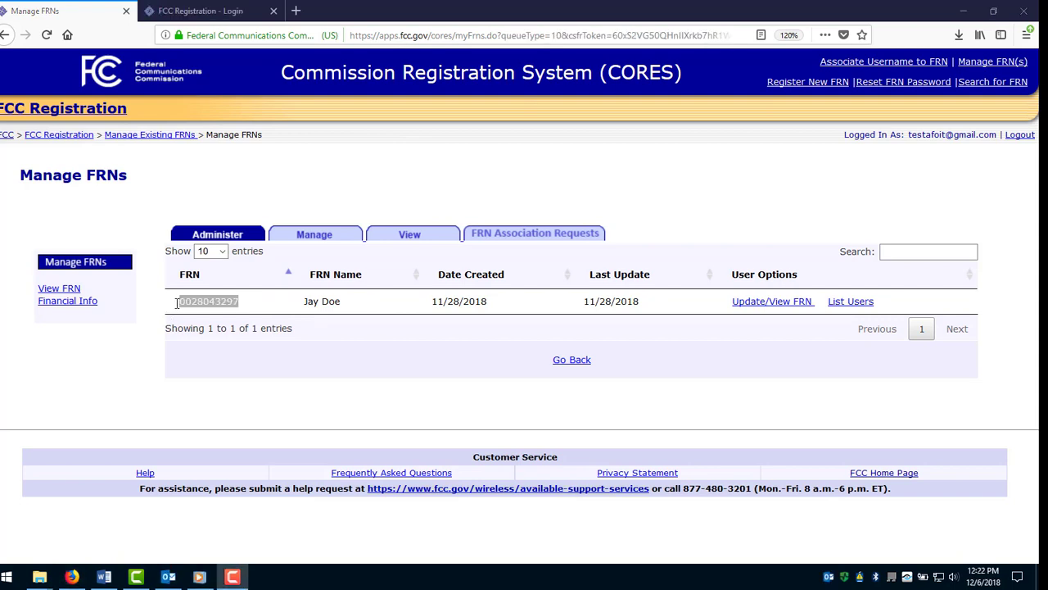
# Copy the selected FRN and scroll the Universal Licensing System page to its search options.
pyautogui.rightClick(177, 303)
pyautogui.click(202, 313)
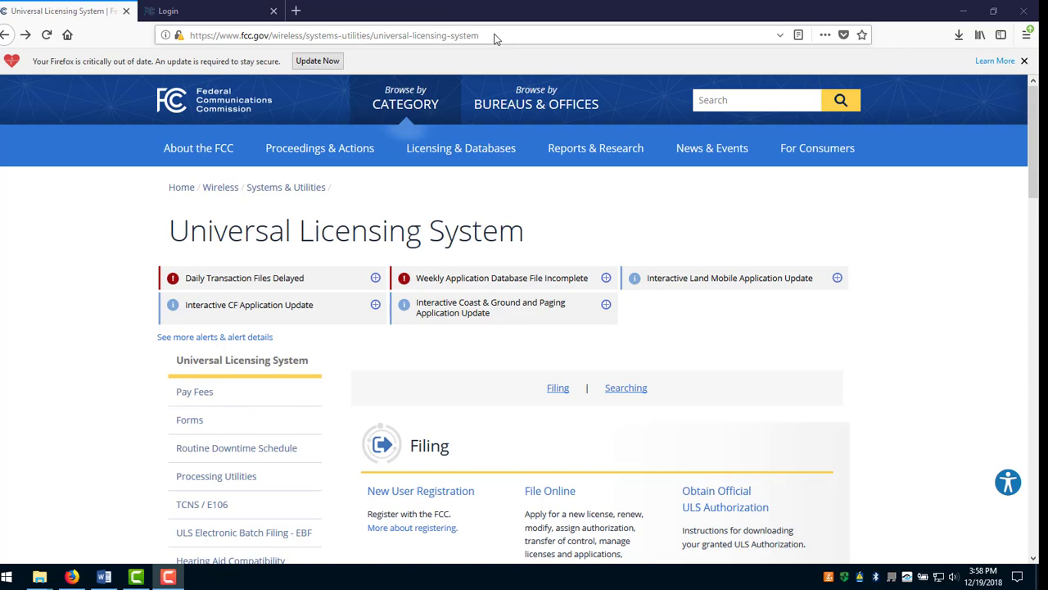
pyautogui.moveTo(419, 156)
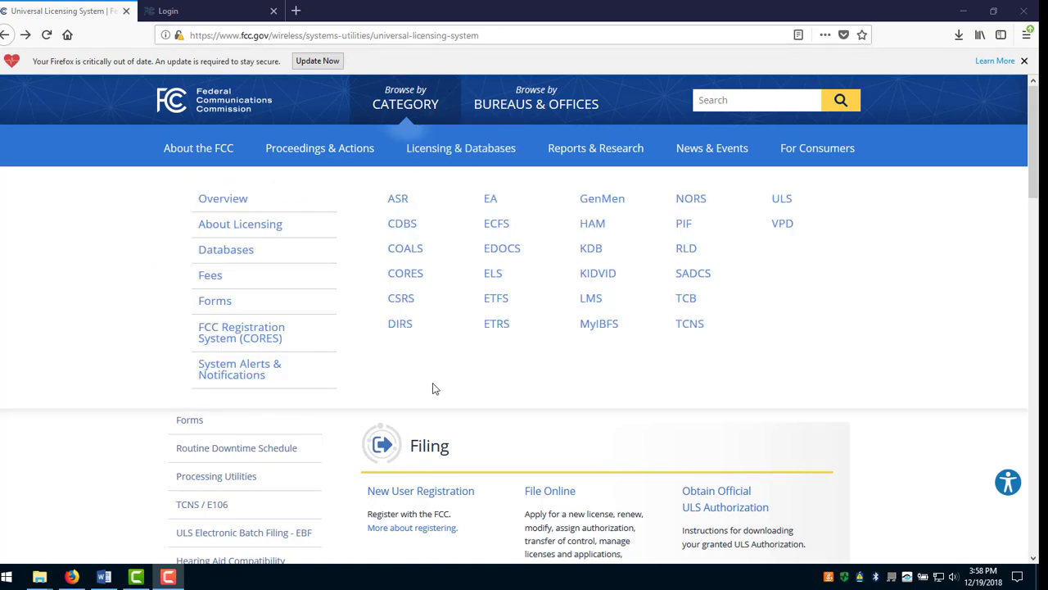
pyautogui.scroll(-5, 434, 389)
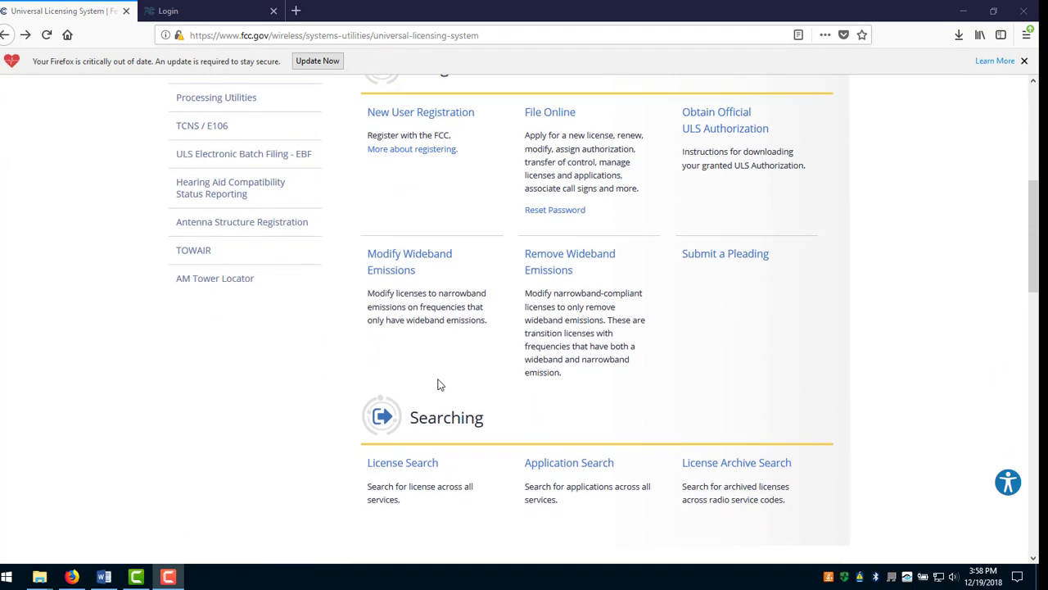
pyautogui.scroll(-2, 438, 384)
# Run a ULS Application Search By FRN using the pasted FRN.
pyautogui.click(578, 327)
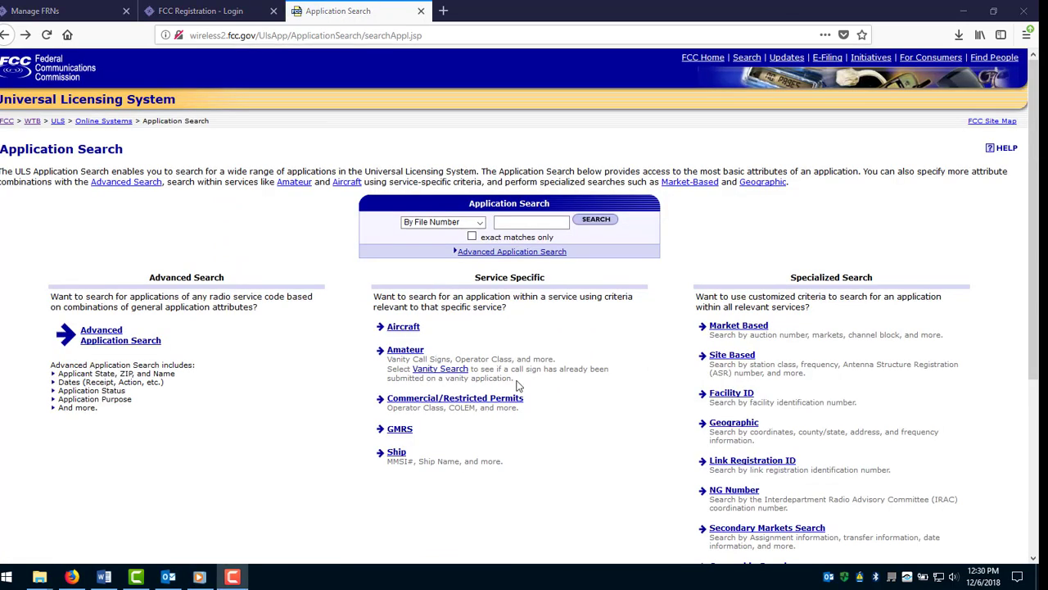
pyautogui.click(480, 223)
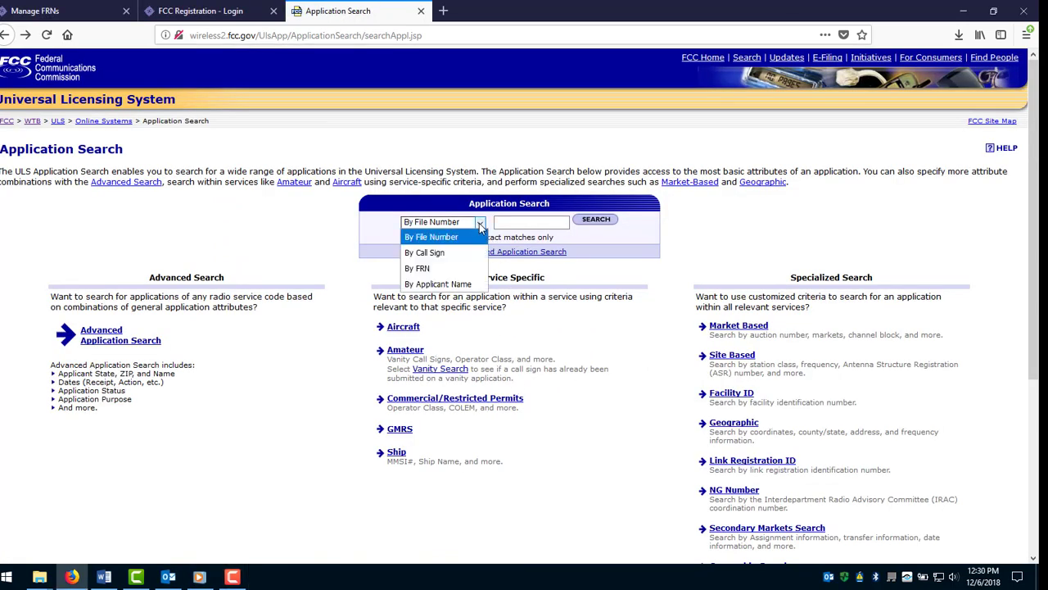
pyautogui.click(466, 268)
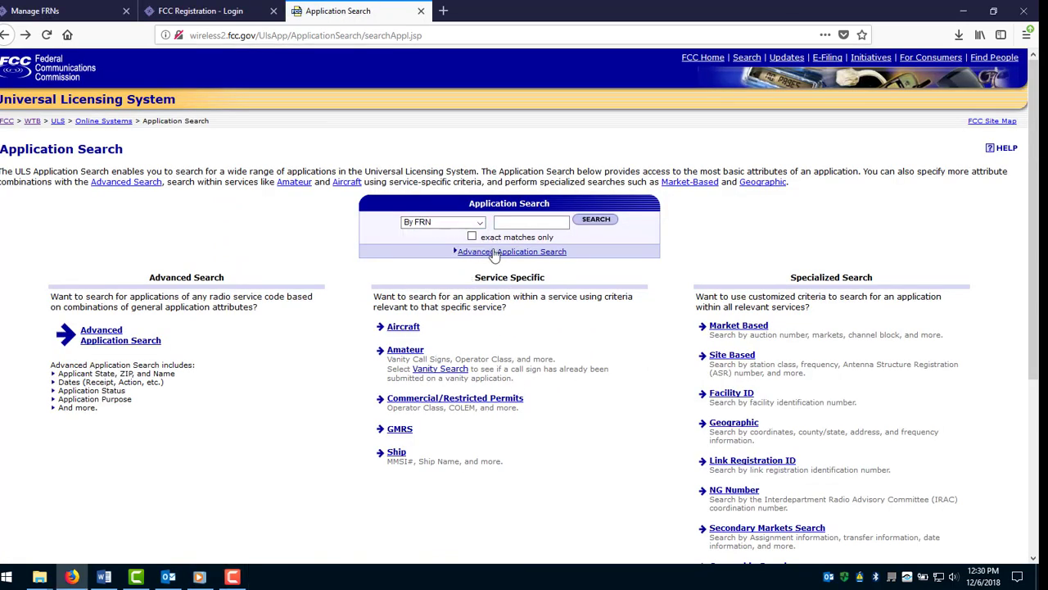
pyautogui.click(508, 222)
pyautogui.hotkey('ctrl', 'v')
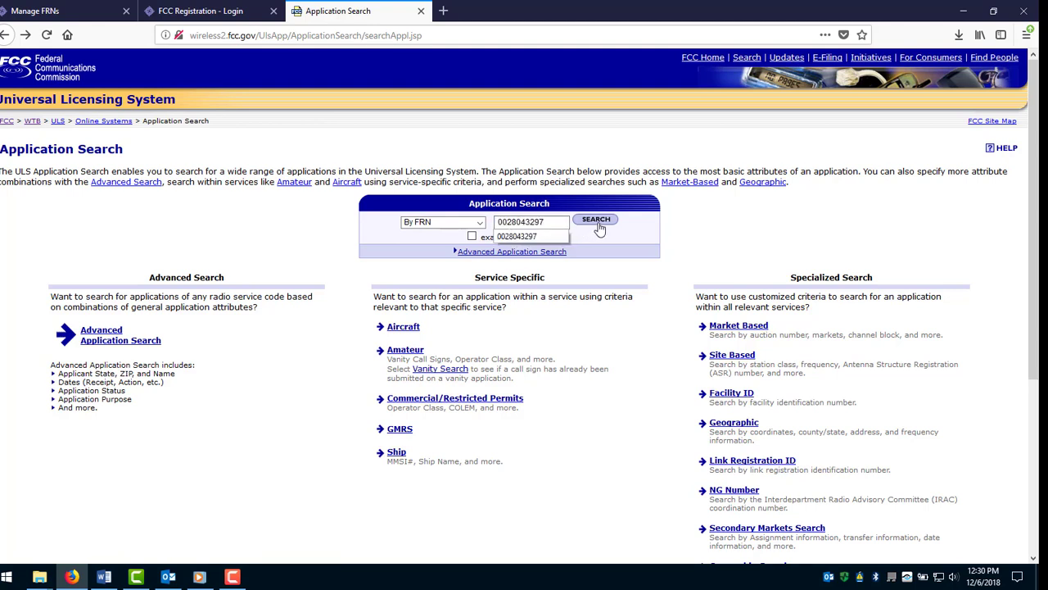
pyautogui.click(597, 221)
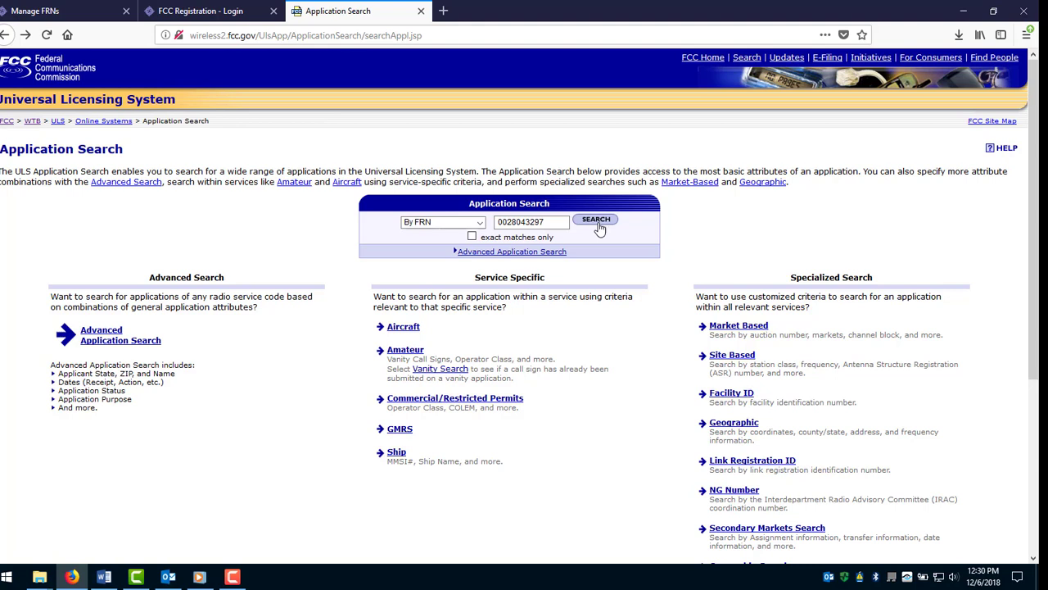